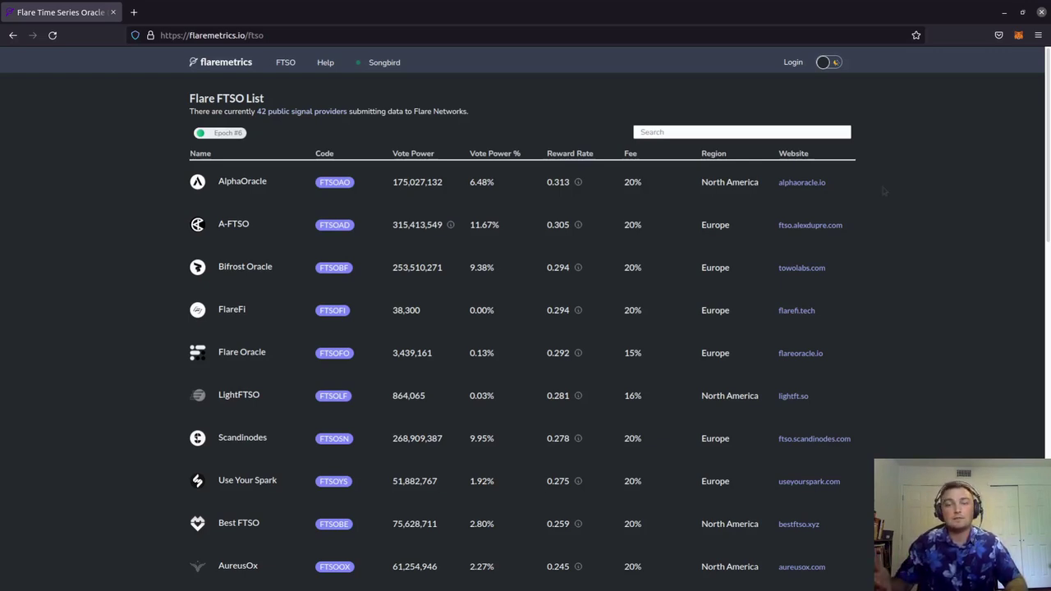
Open the AlphaOracle website's Delegate page in a new tab
click(803, 183)
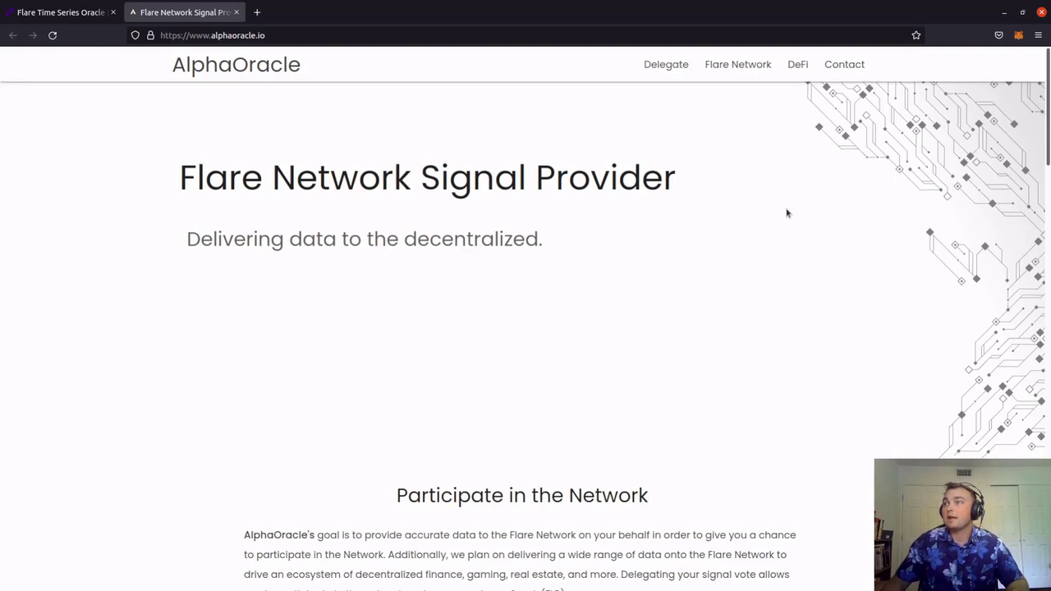
click(671, 67)
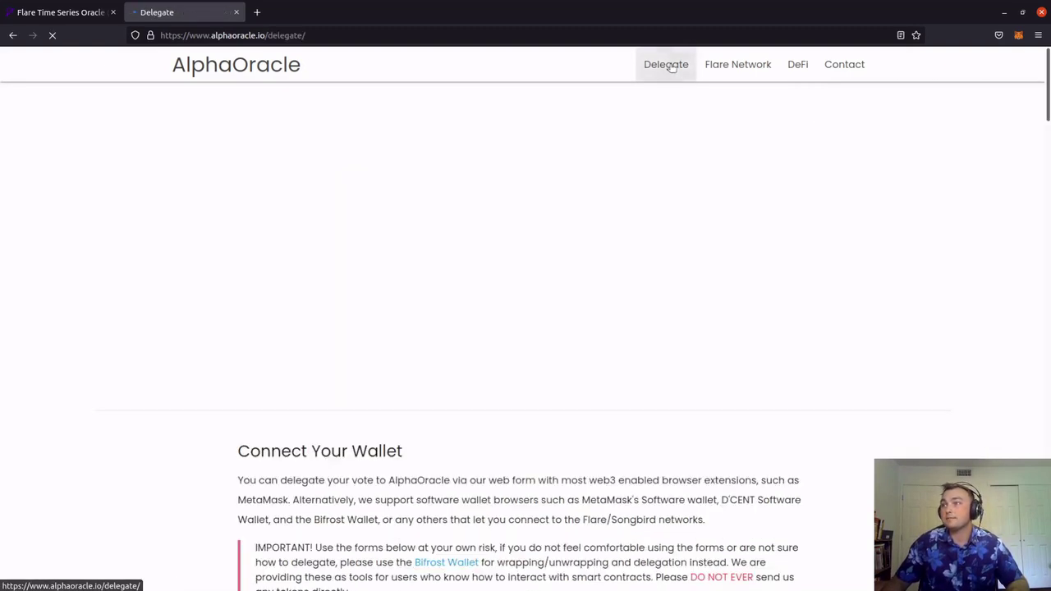
scroll(845, 173, down, 5)
scroll(845, 174, down, 1)
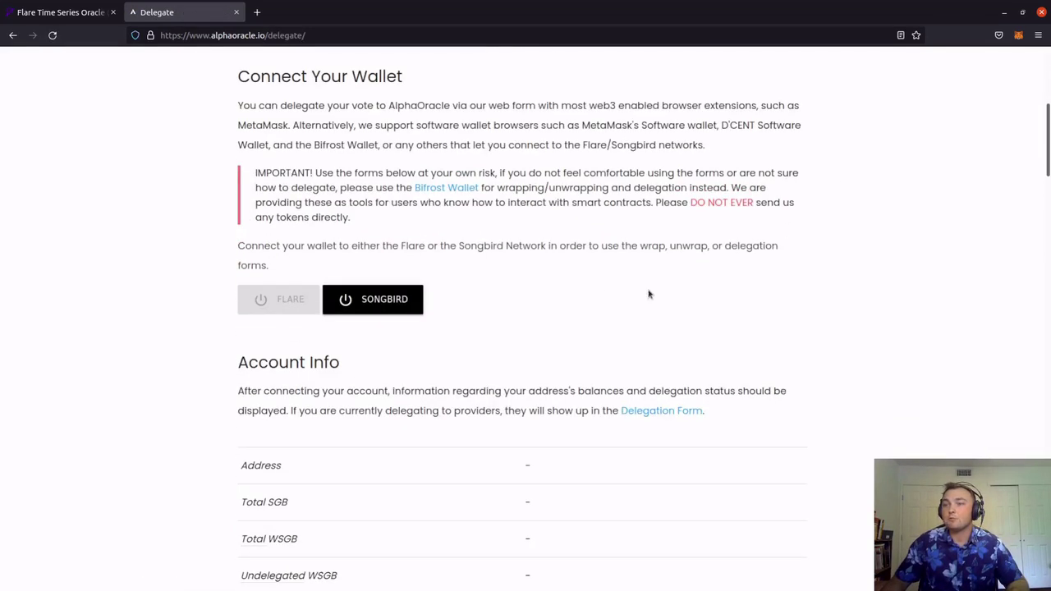
Connect to Songbird and unlock the MetaMask wallet with its password
click(381, 300)
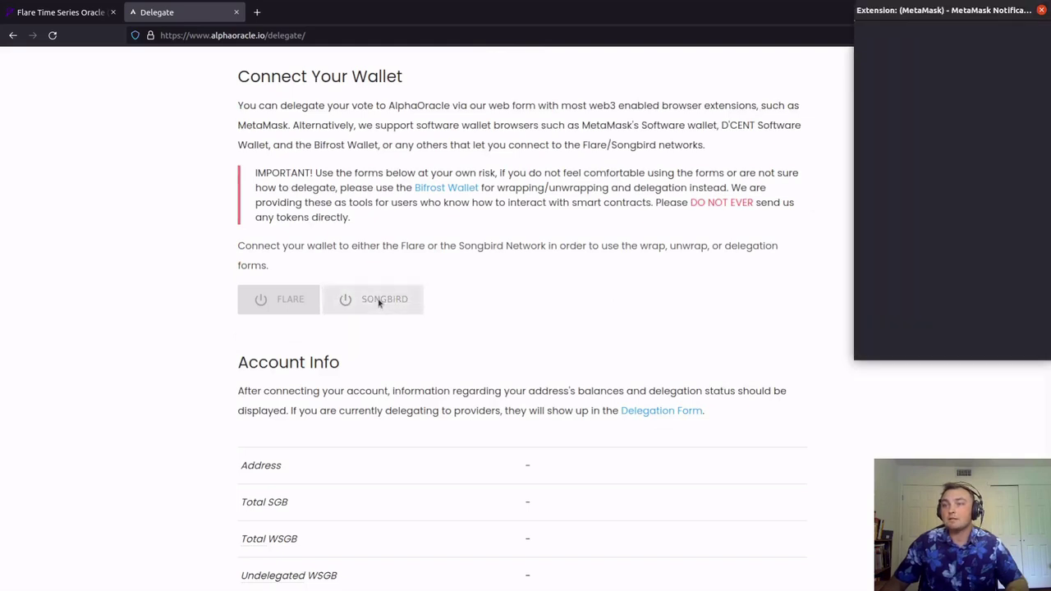
text(••)
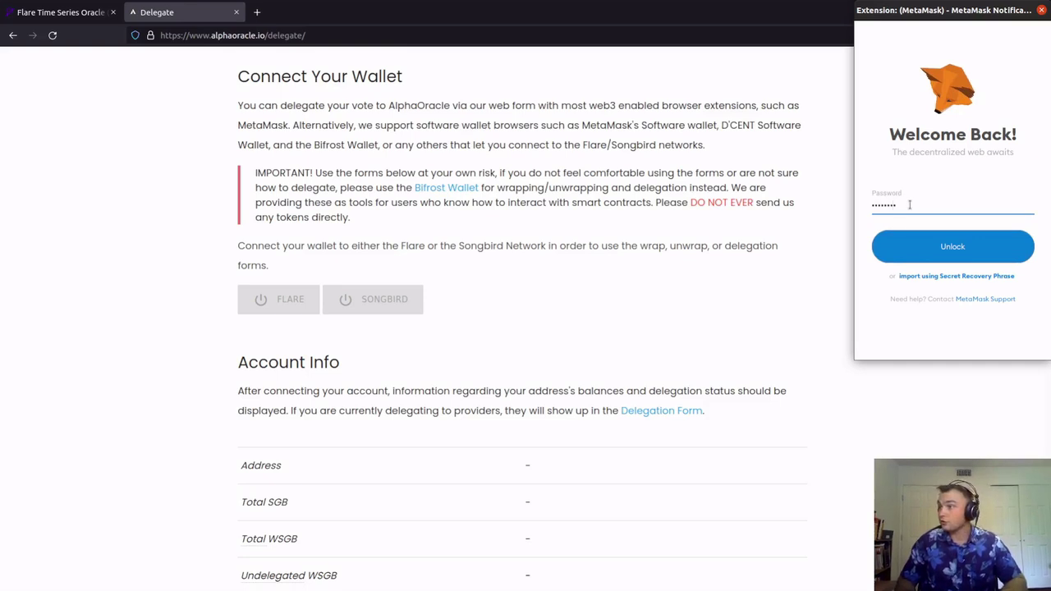
key(Return)
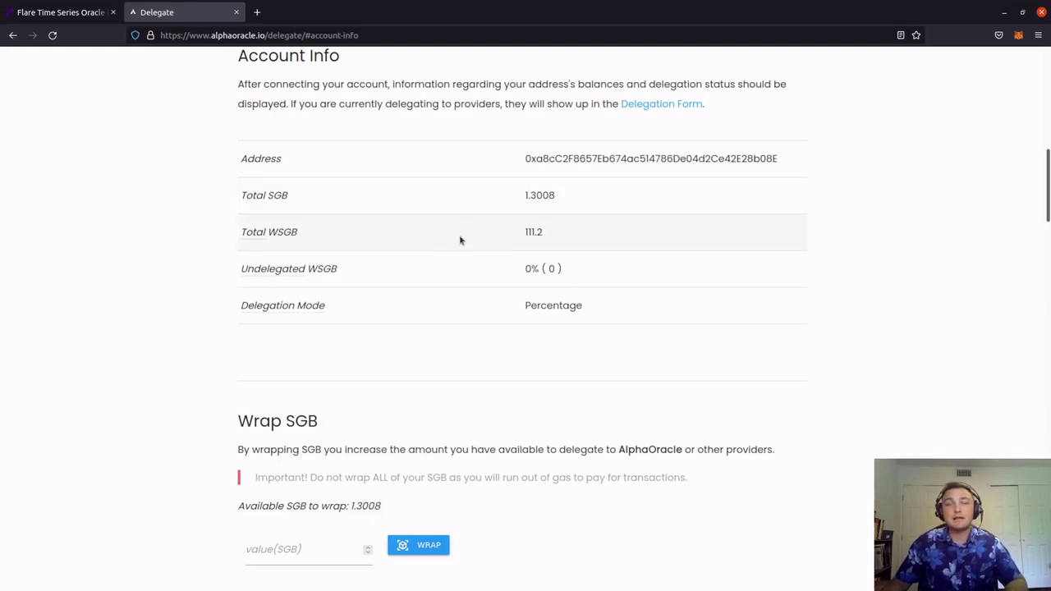
Scroll past Account Info, Wrap/UnWrap and Delegation Form to the Claim Rewards instructions
scroll(821, 258, down, 4)
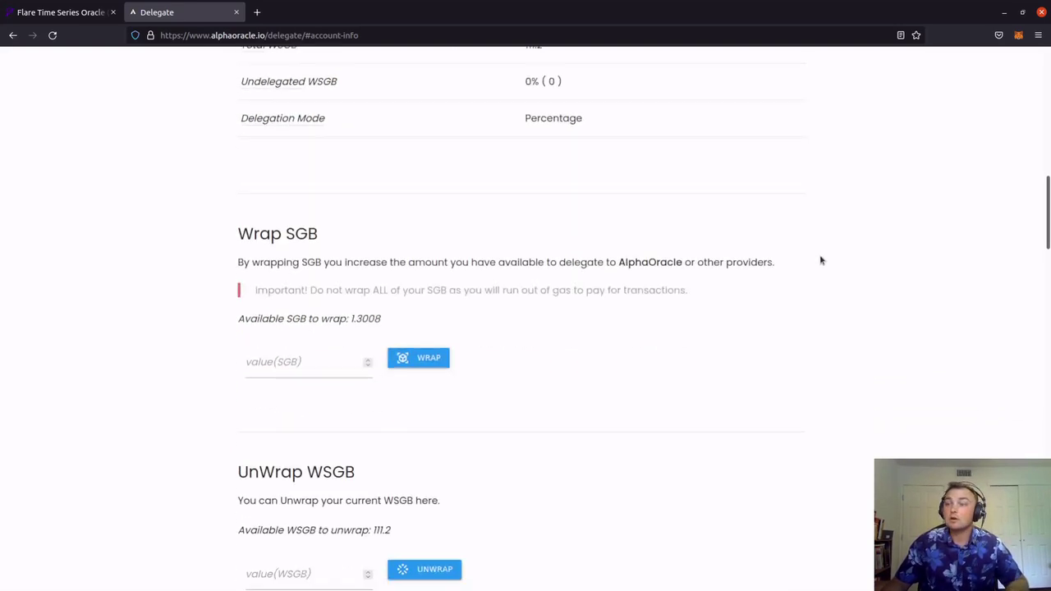
scroll(820, 261, down, 2)
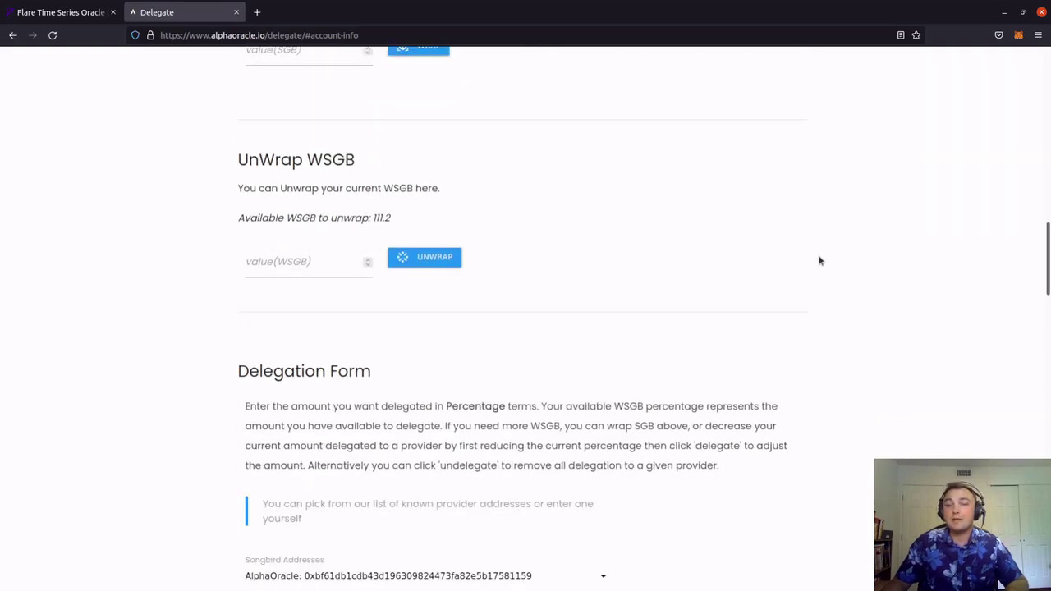
scroll(805, 348, down, 8)
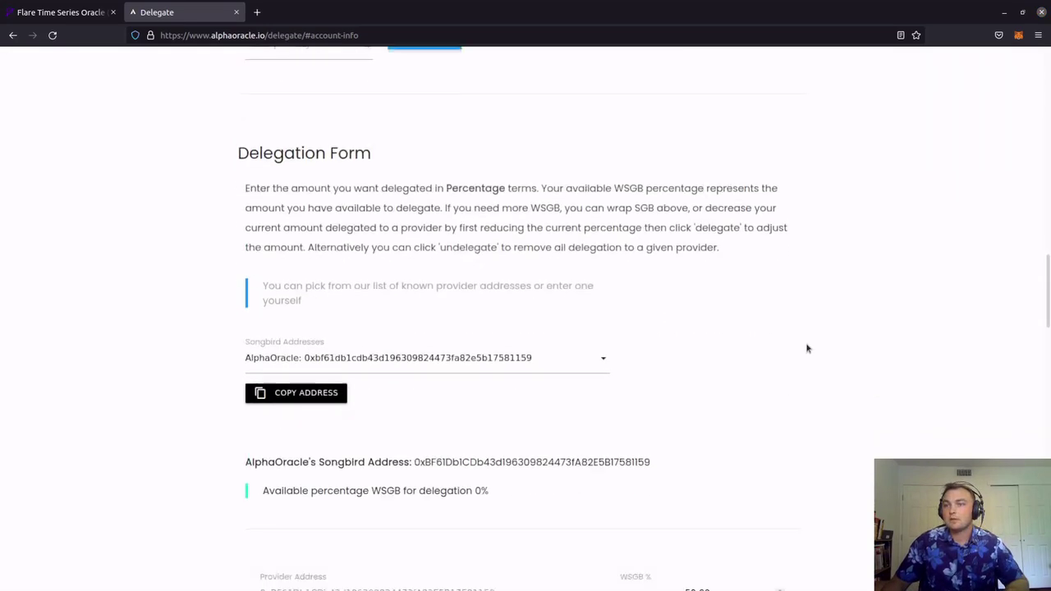
scroll(807, 348, down, 5)
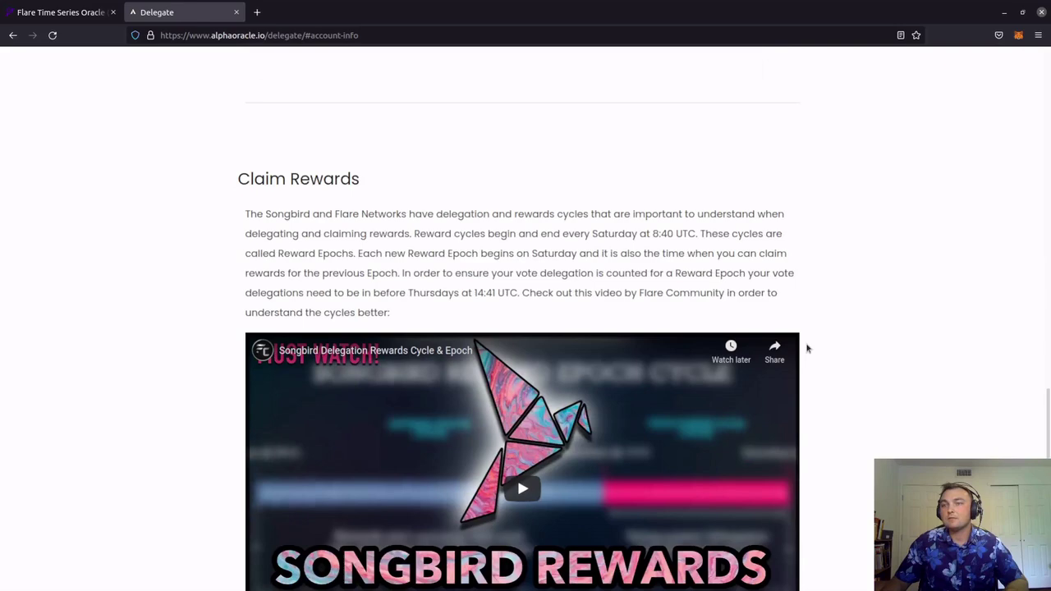
scroll(808, 347, up, 1)
scroll(807, 347, down, 1)
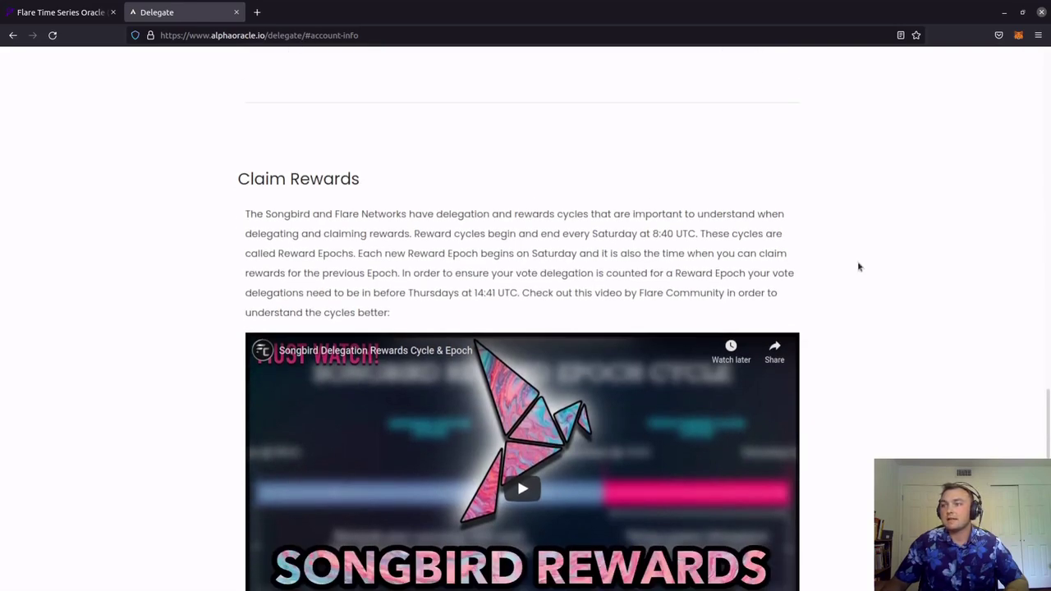
scroll(859, 266, down, 4)
scroll(859, 266, down, 2)
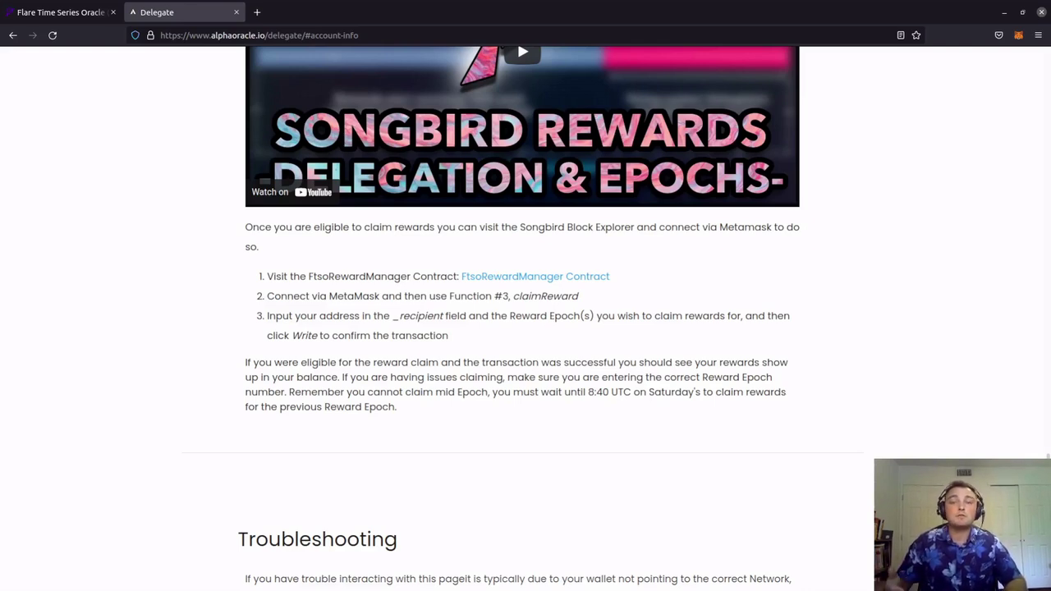
Open the FtsoRewardManager contract's Write Contract functions in Songbird Explorer
click(491, 279)
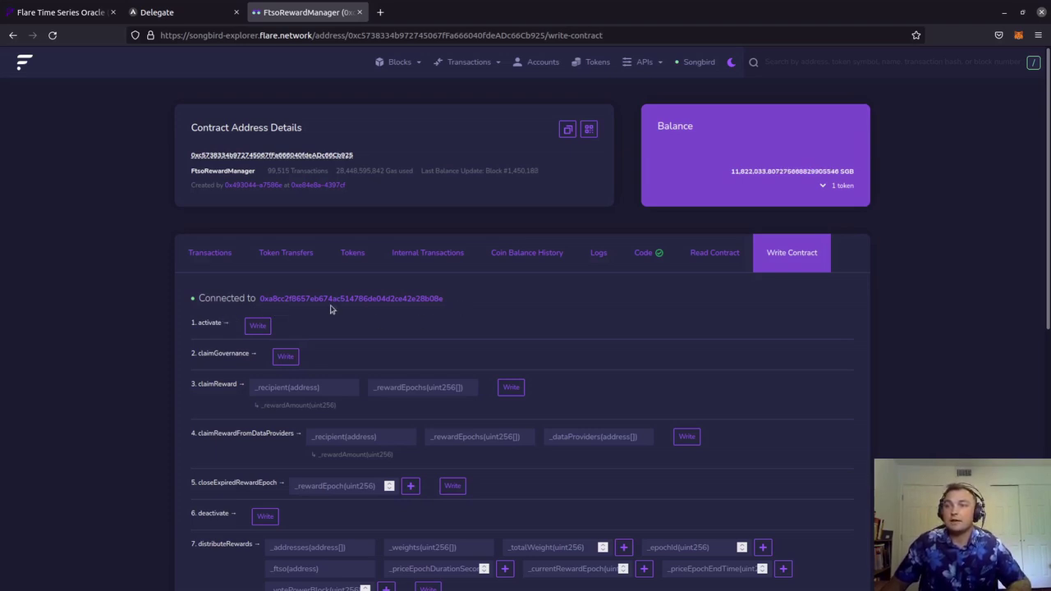
Copy the connected wallet address into claimReward's _recipient field
drag(444, 301, 260, 303)
right_click(287, 300)
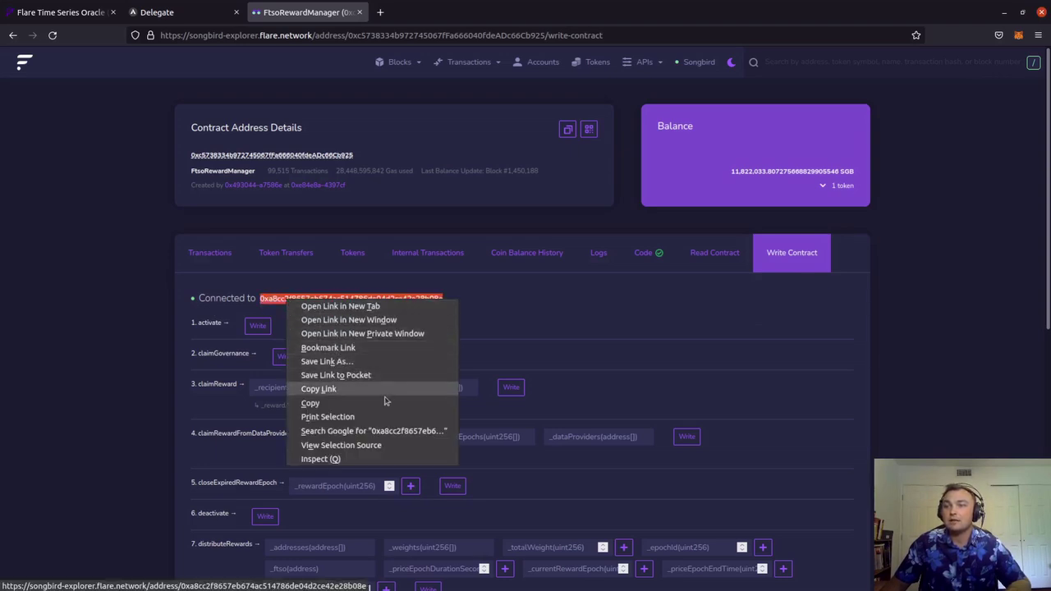
click(421, 402)
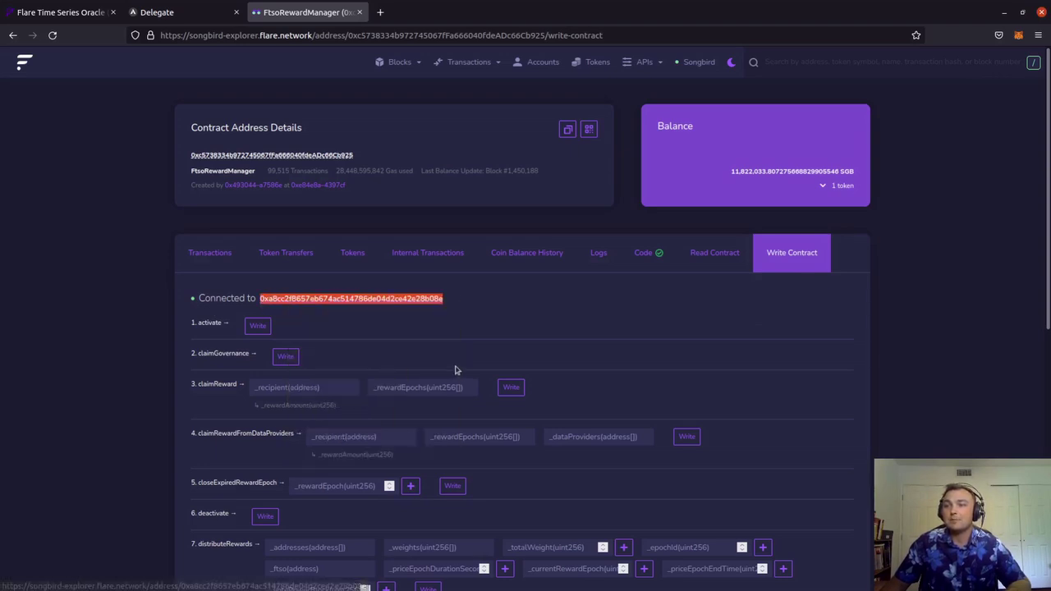
right_click(277, 393)
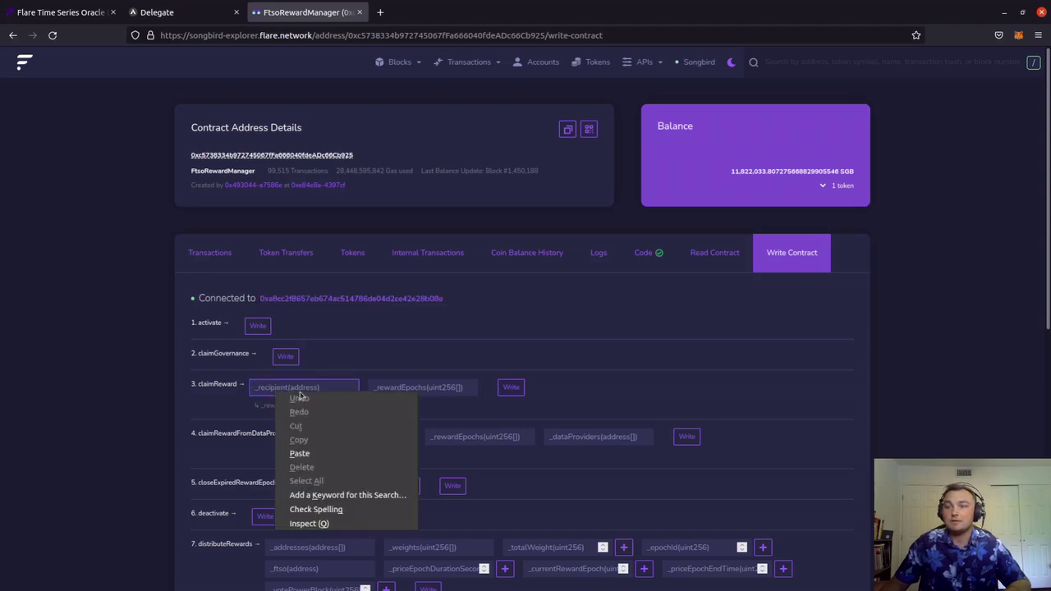
click(299, 454)
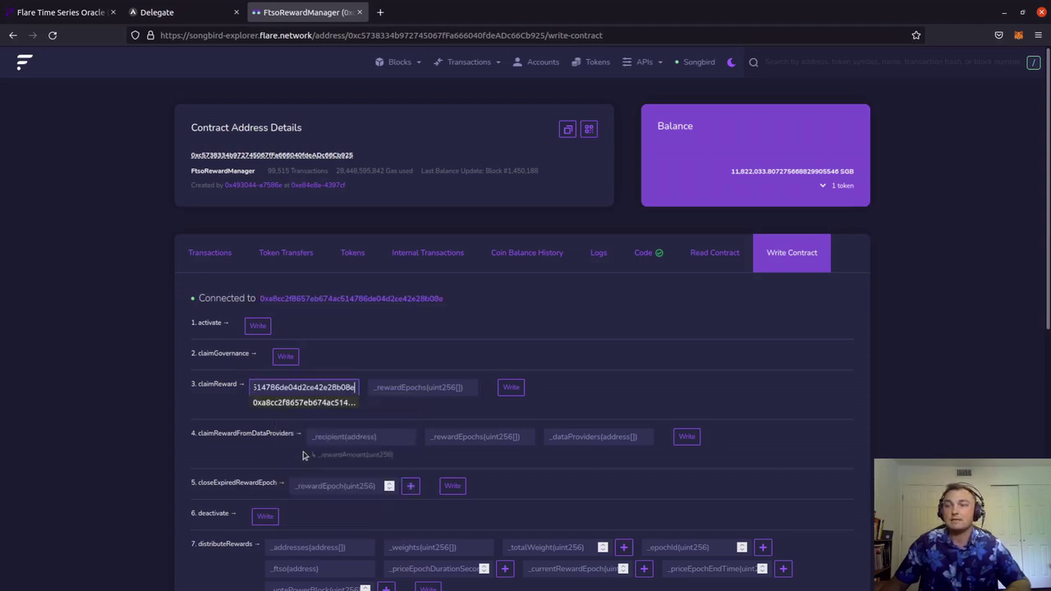
click(263, 403)
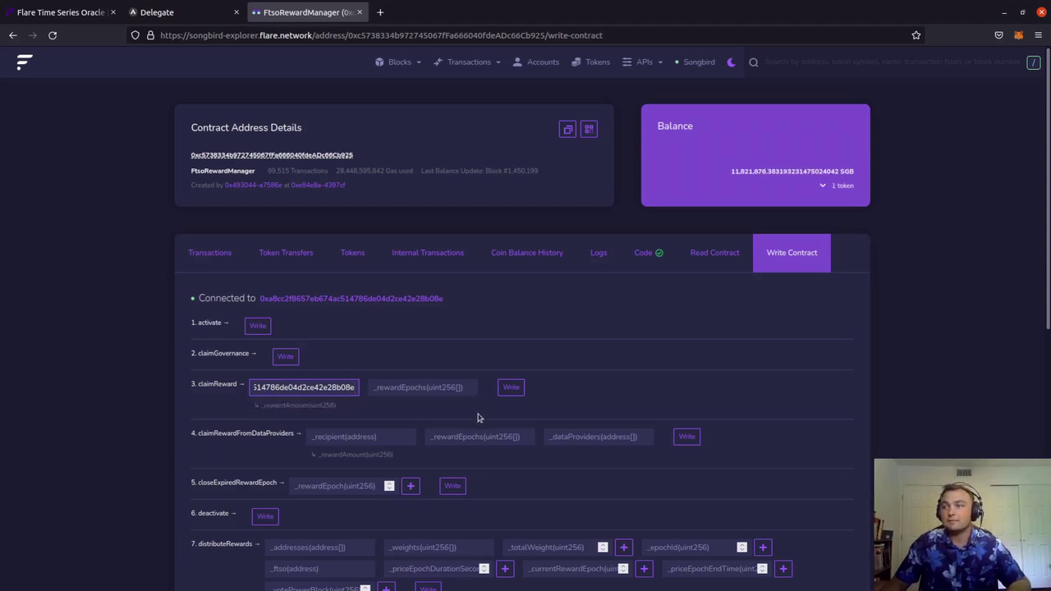
Set _rewardEpochs to 5 and submit the claimReward call with Write
click(440, 387)
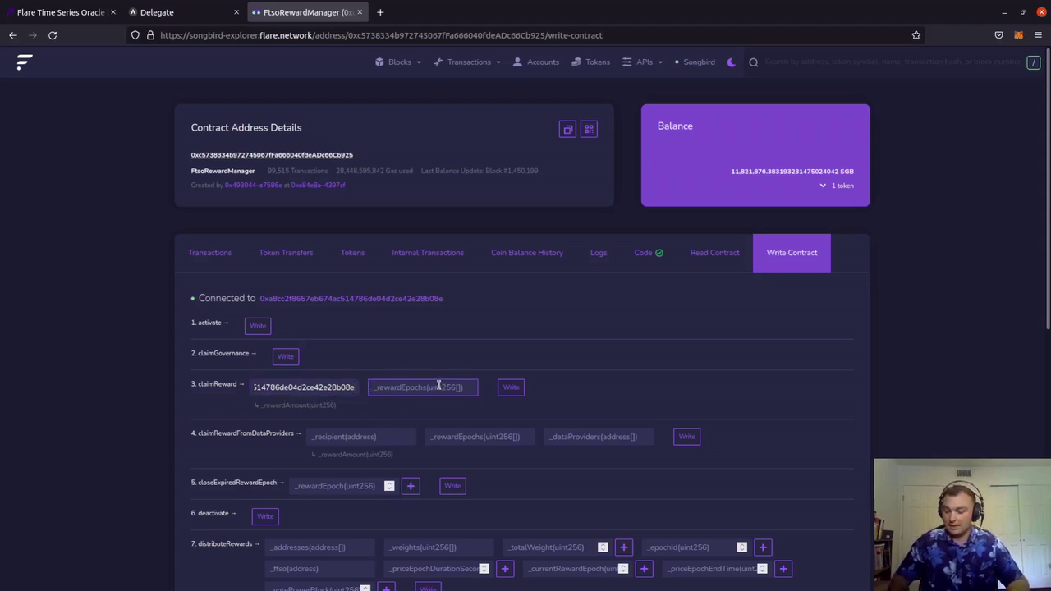
text(5)
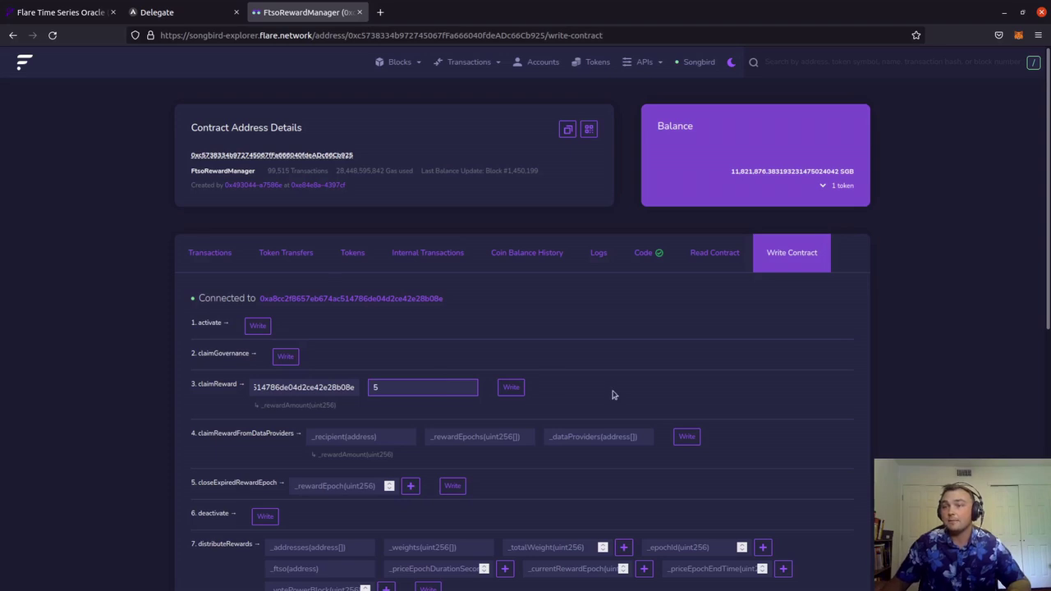
click(510, 392)
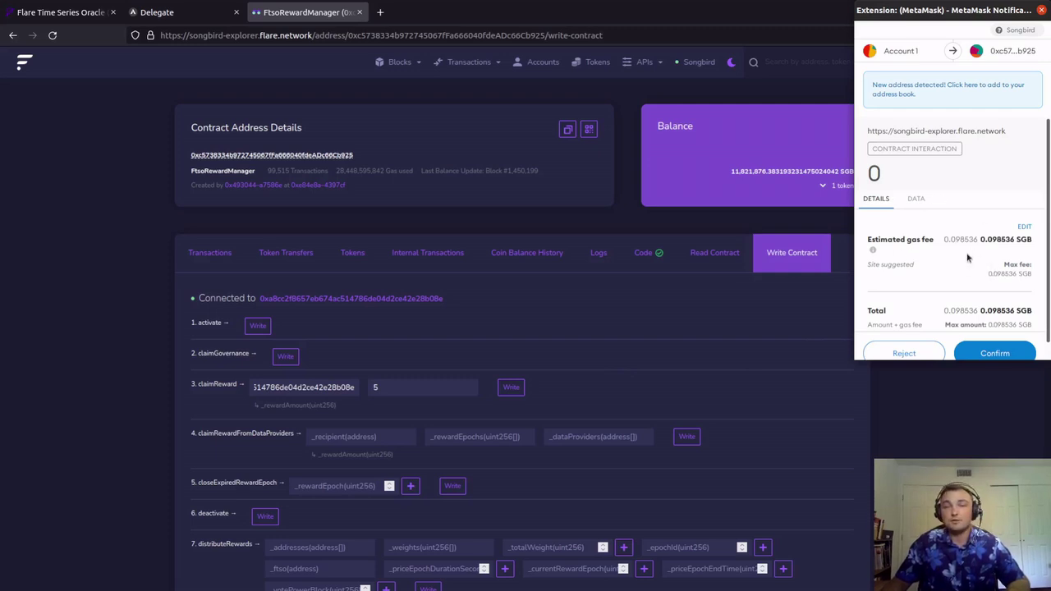
Lower the gas limit from 437938 to 337938, cutting the fee to 0.076036 SGB
click(1024, 227)
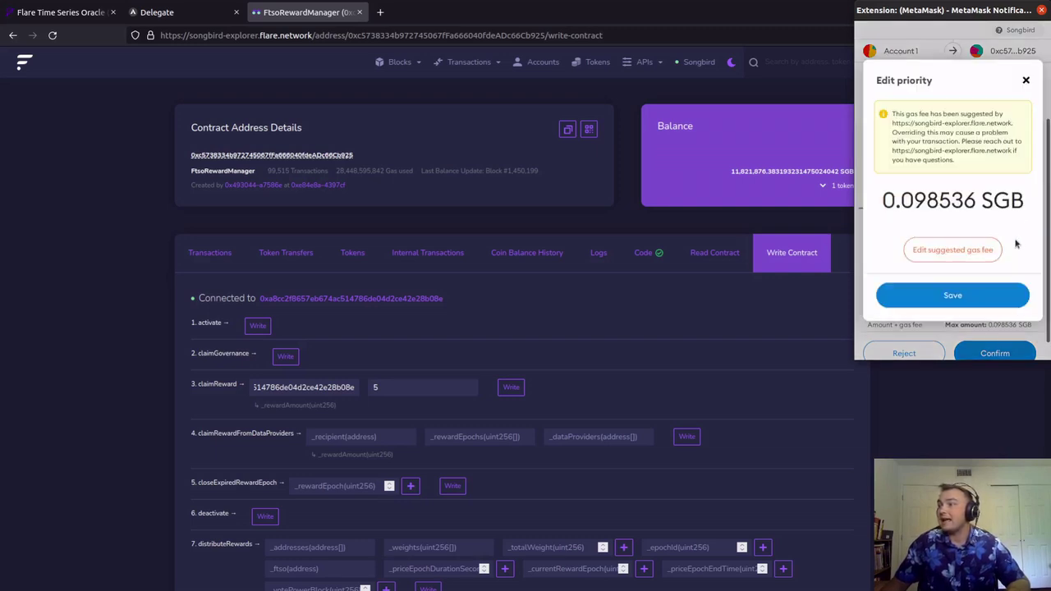
click(946, 257)
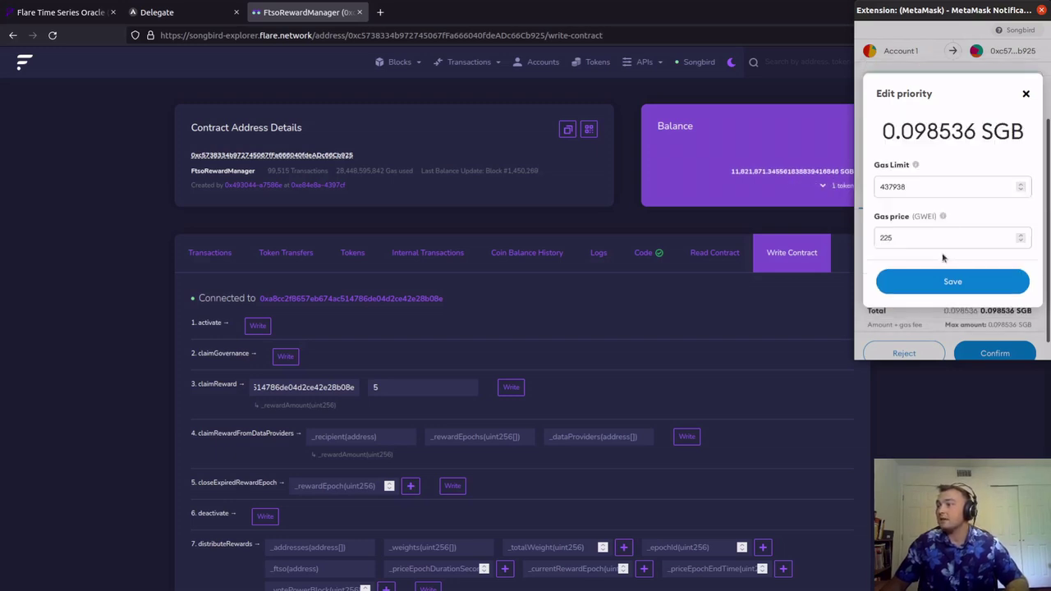
click(885, 187)
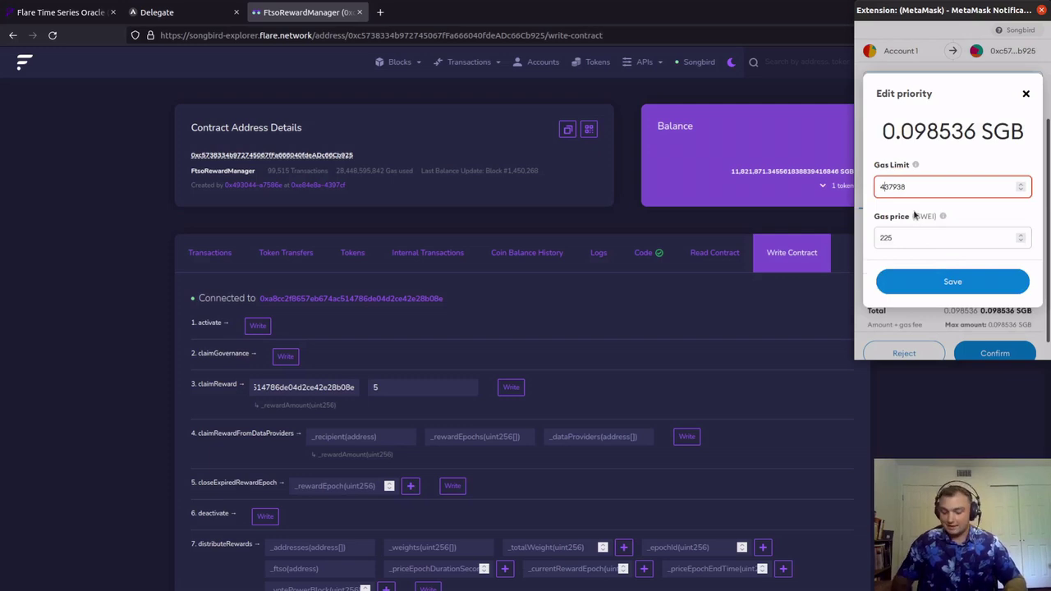
key(BackSpace)
text(3)
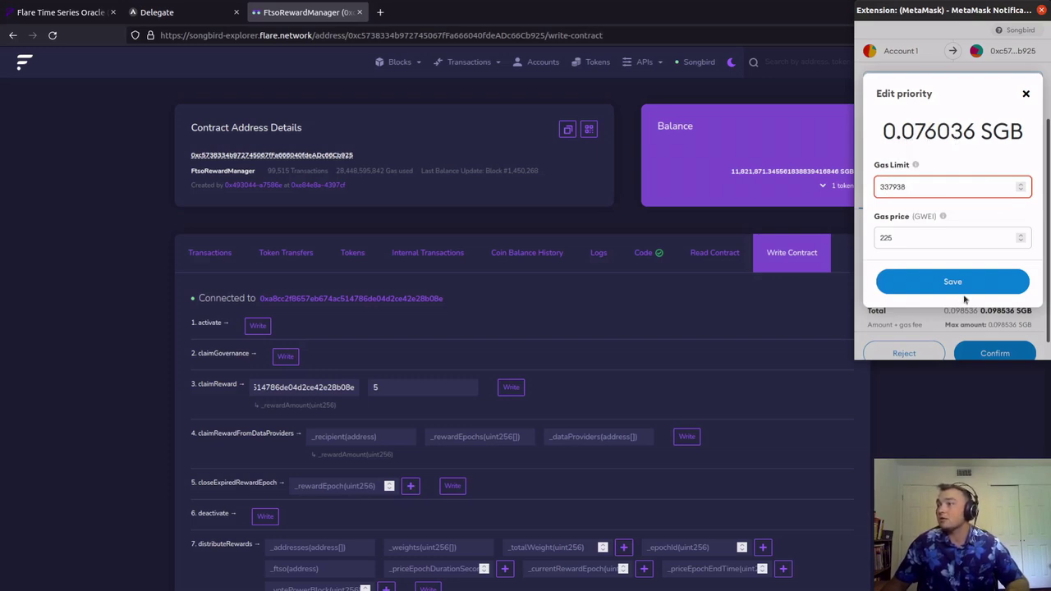
click(941, 287)
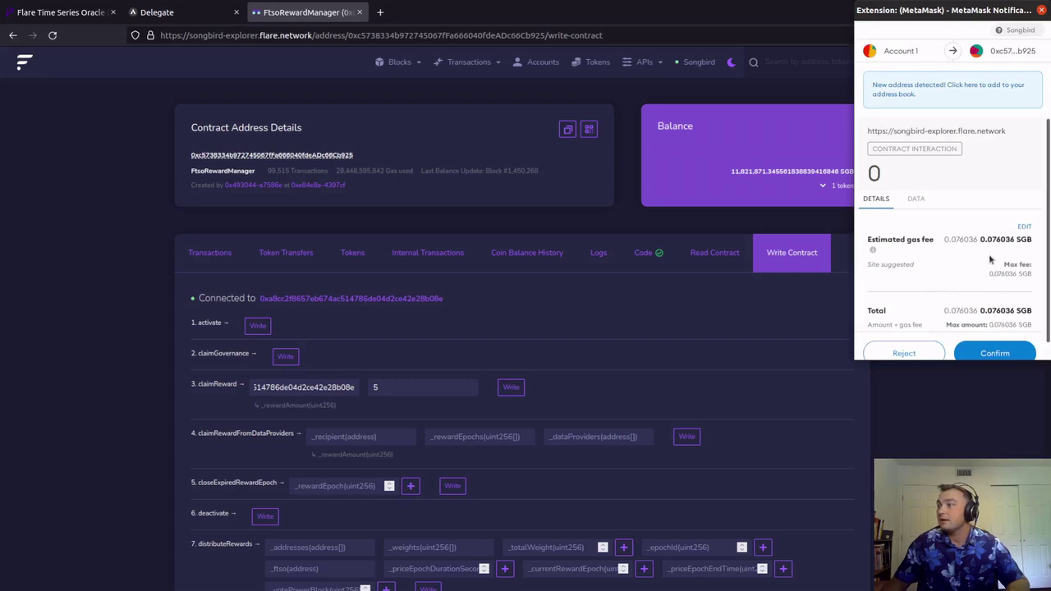
Confirm the claimReward transaction in MetaMask and dismiss the Success notice
click(995, 353)
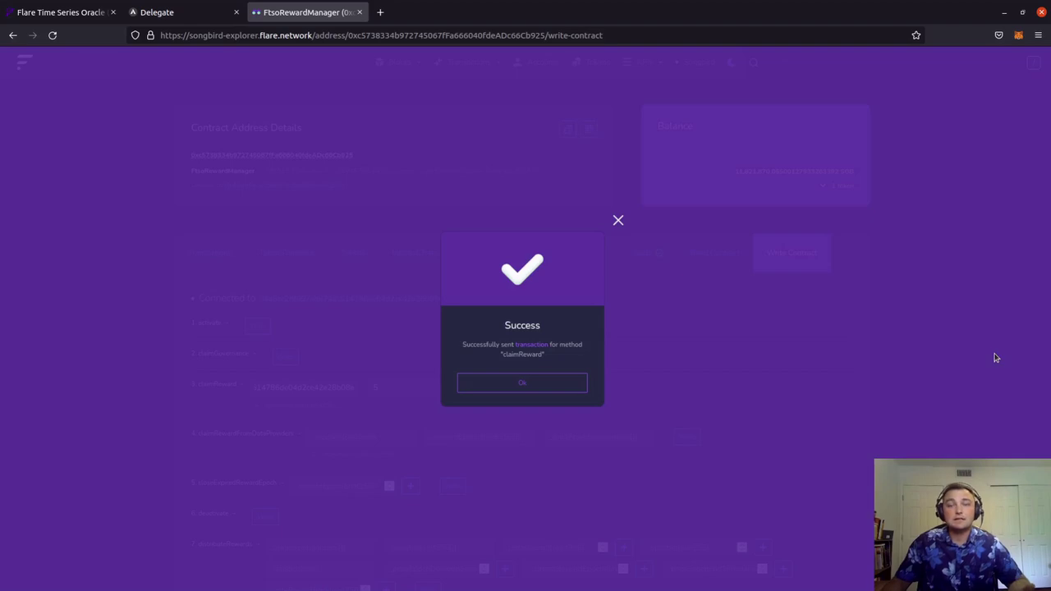
click(529, 384)
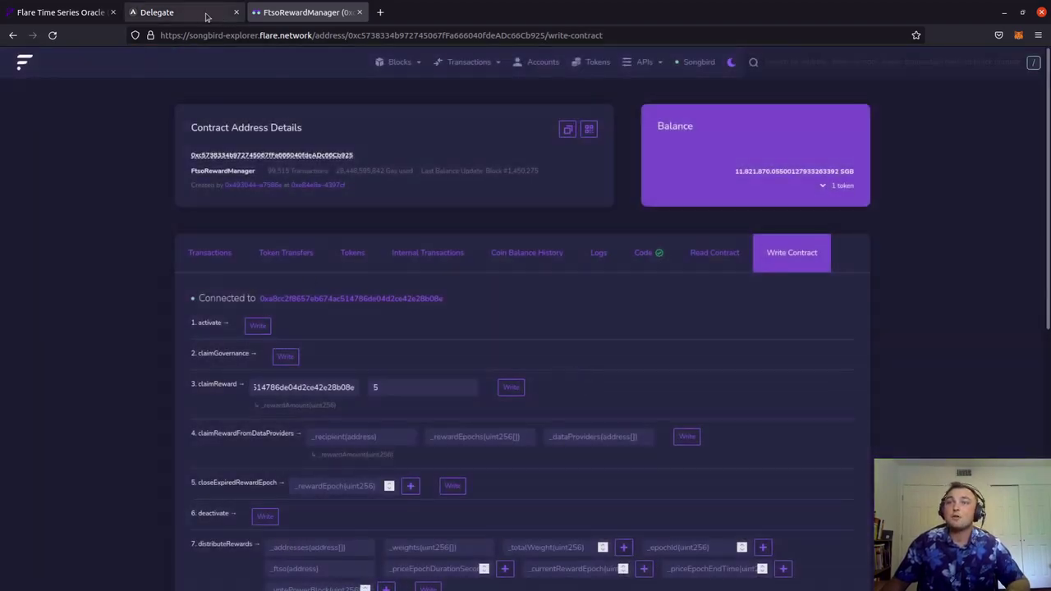
Reload AlphaOracle's Delegate page and reconnect to Songbird, showing Total SGB of 2.5256
click(153, 13)
scroll(922, 388, up, 15)
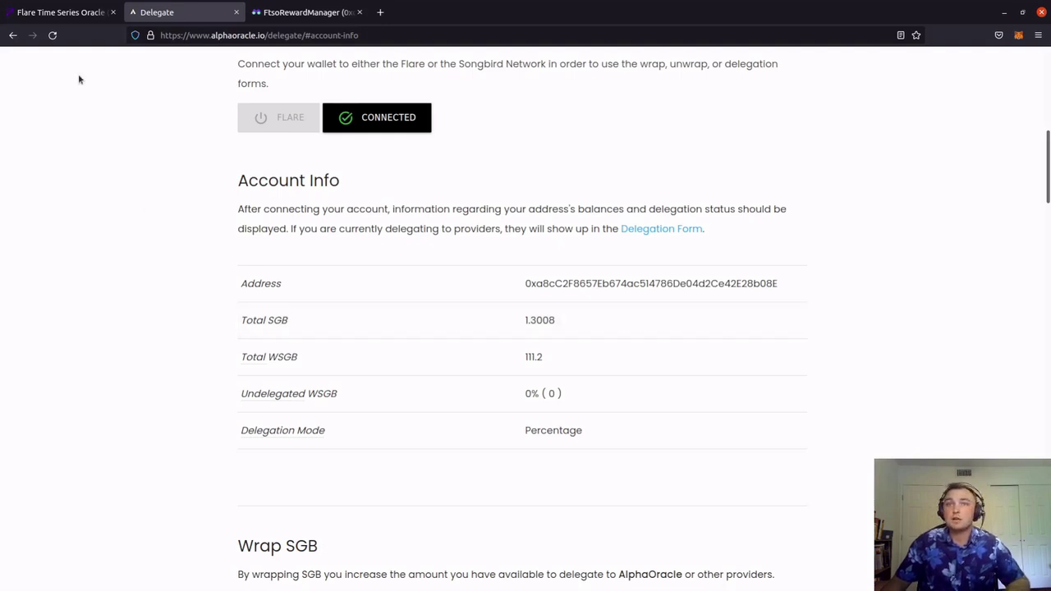
click(52, 35)
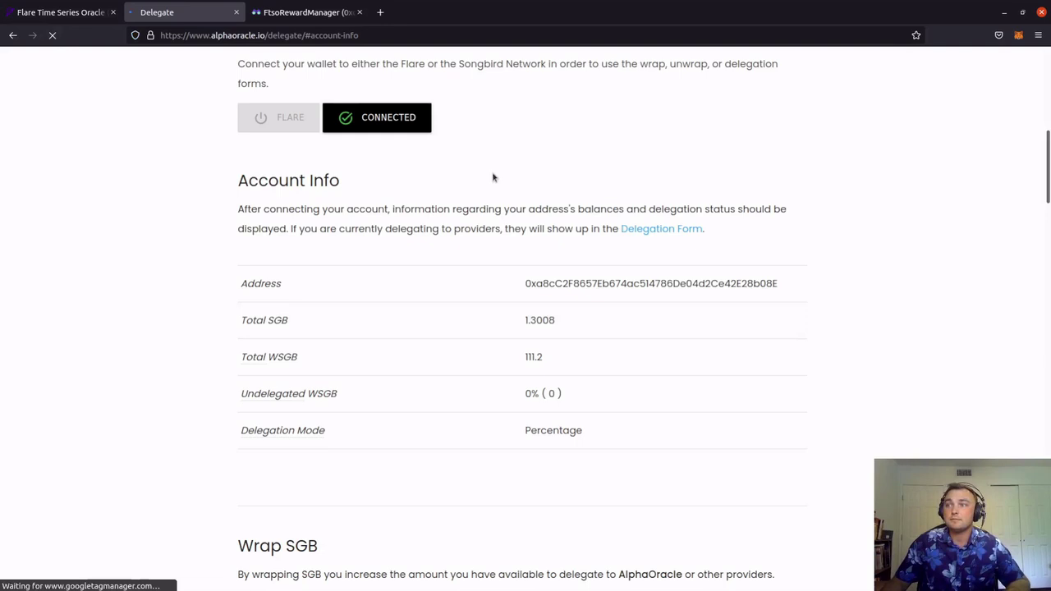
click(359, 115)
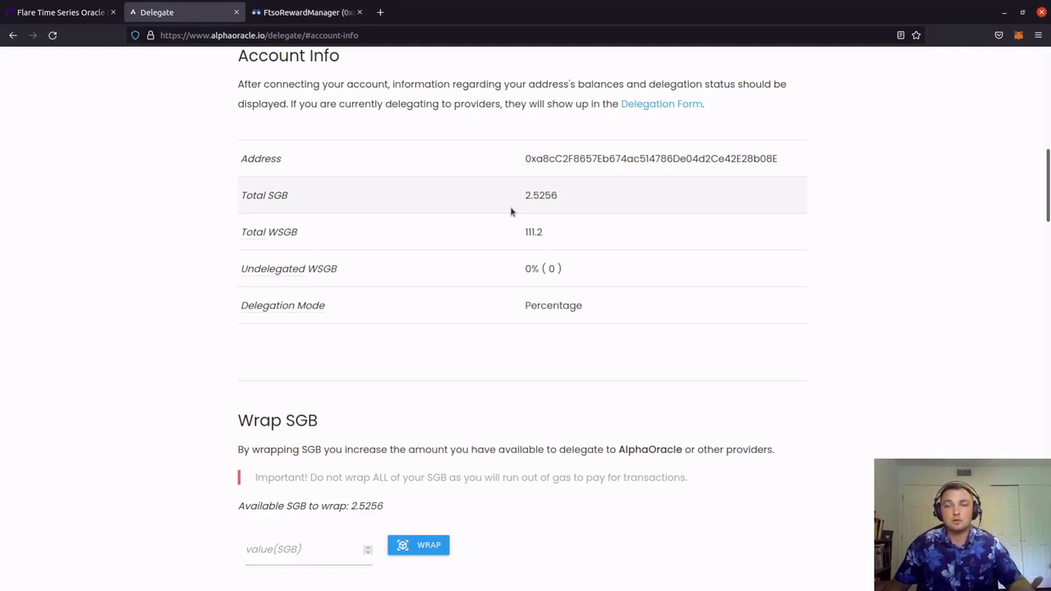
key(ctrl+Tab)
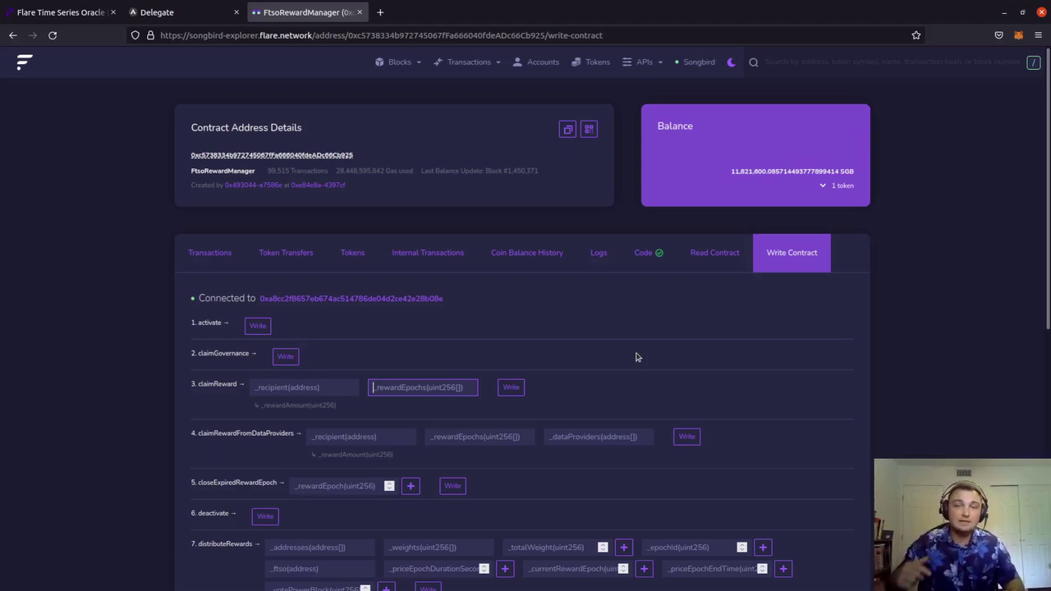
Re-enter the wallet address as _recipient and 5 as _rewardEpochs
key(shift+Tab)
text(0xa8cc2f8657eb674ac514786de04d2ce42e28b08e)
key(Tab)
text(5)
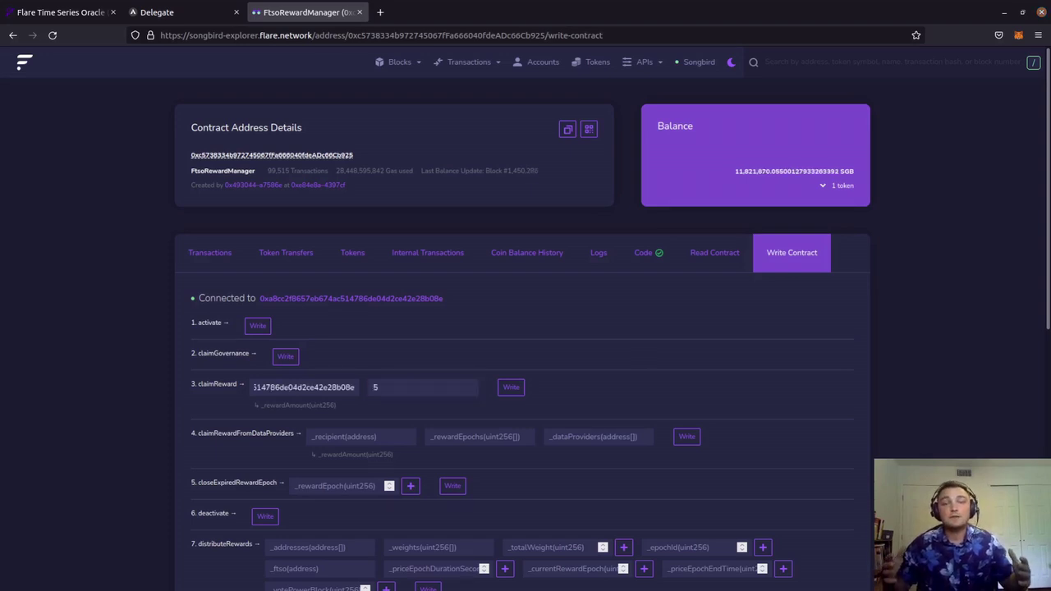